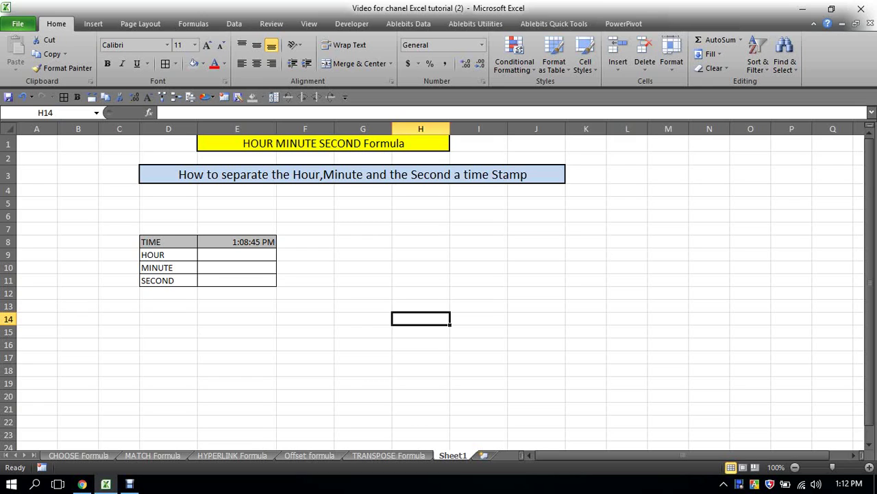
Step: Give the TIME label and its 1:08:45 PM value in D8:E8 a light red fill
{"action": "left_click", "coordinate": [421, 293]}
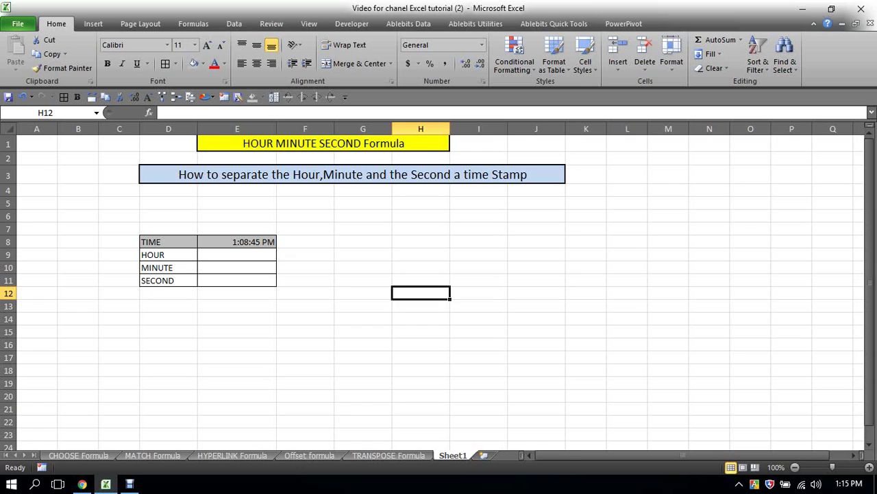
{"action": "left_click", "coordinate": [305, 293]}
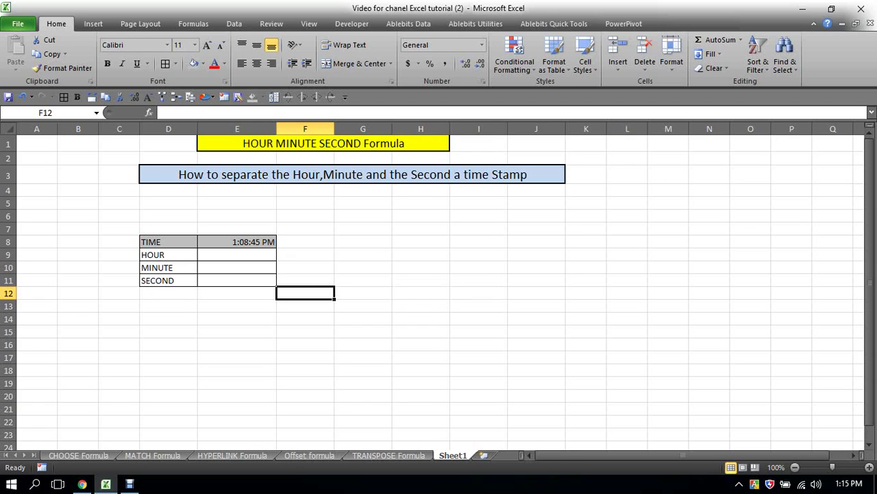
{"action": "left_click_drag", "start_coordinate": [157, 241], "coordinate": [274, 244]}
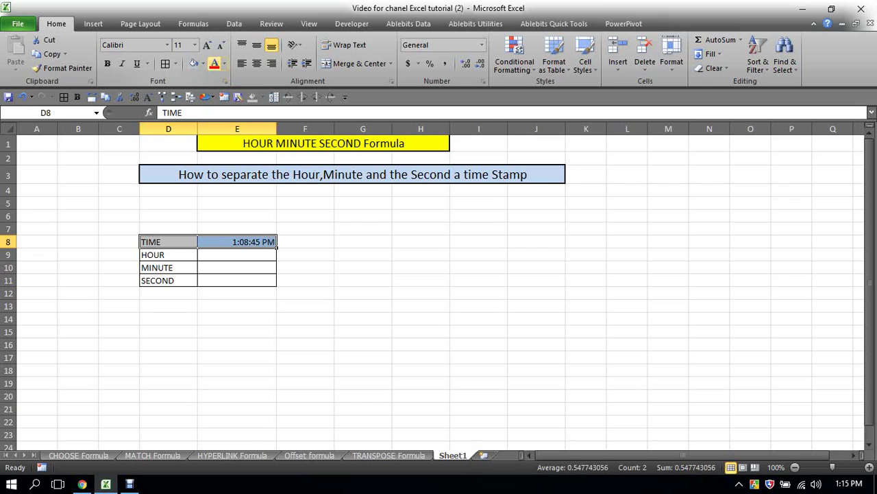
{"action": "left_click", "coordinate": [203, 64]}
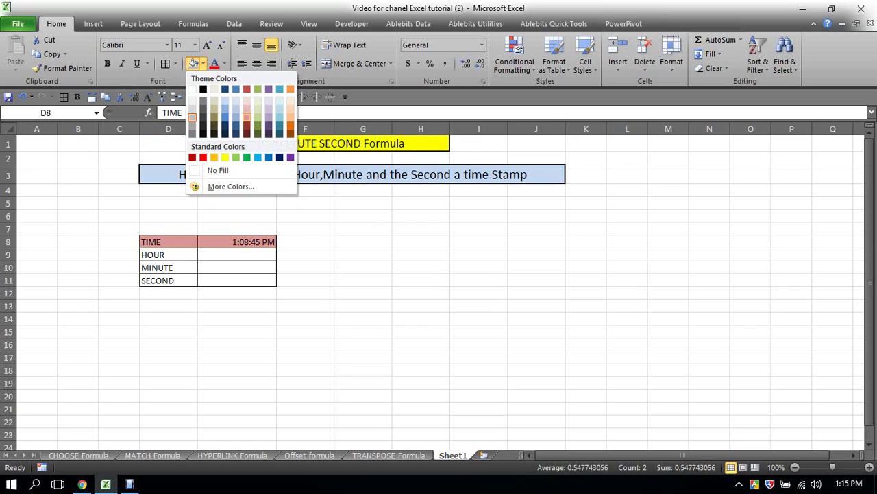
{"action": "left_click", "coordinate": [247, 108]}
Step: Select the empty HOUR result cell E9
{"action": "left_click", "coordinate": [420, 306]}
{"action": "left_click", "coordinate": [236, 254]}
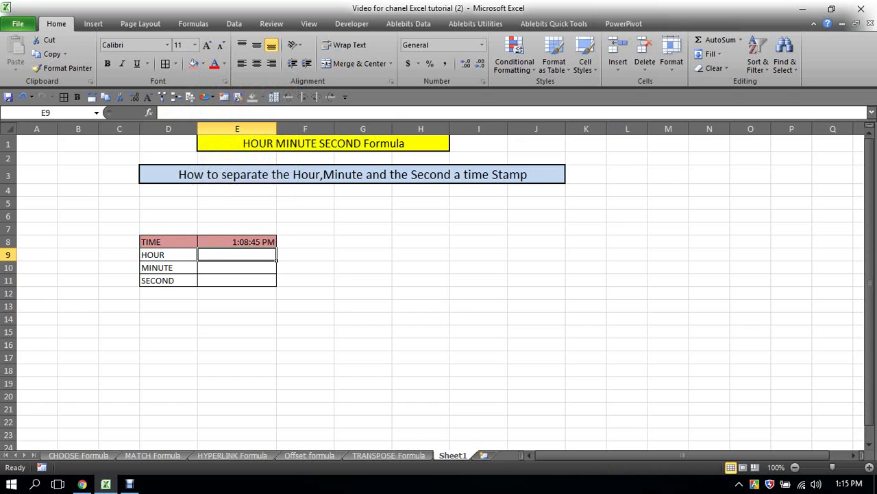
{"action": "left_click", "coordinate": [363, 280]}
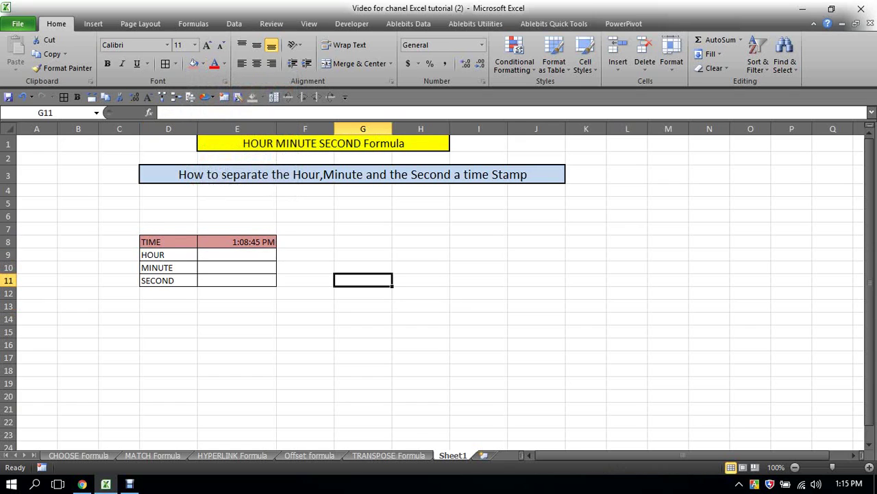
{"action": "left_click", "coordinate": [236, 255]}
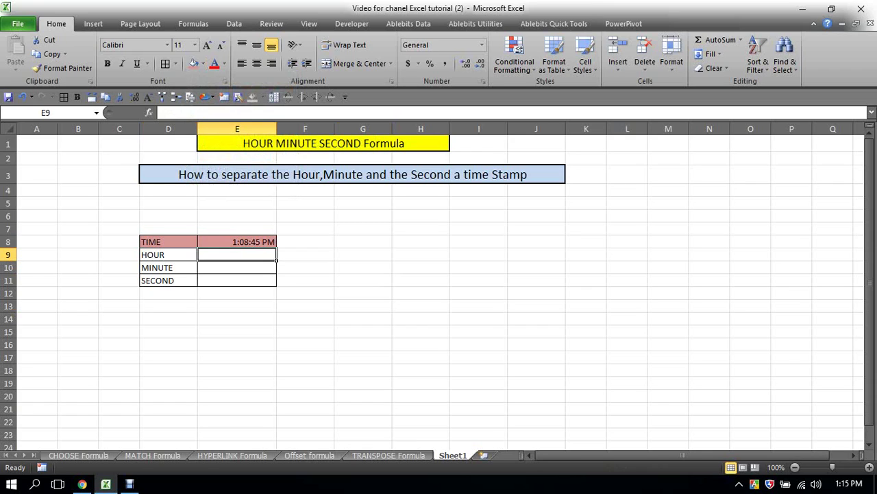
Step: Enter =HOUR(E8) in E9 so the HOUR row returns 13, then reselect it to check the formula
{"action": "type", "text": "=h"}
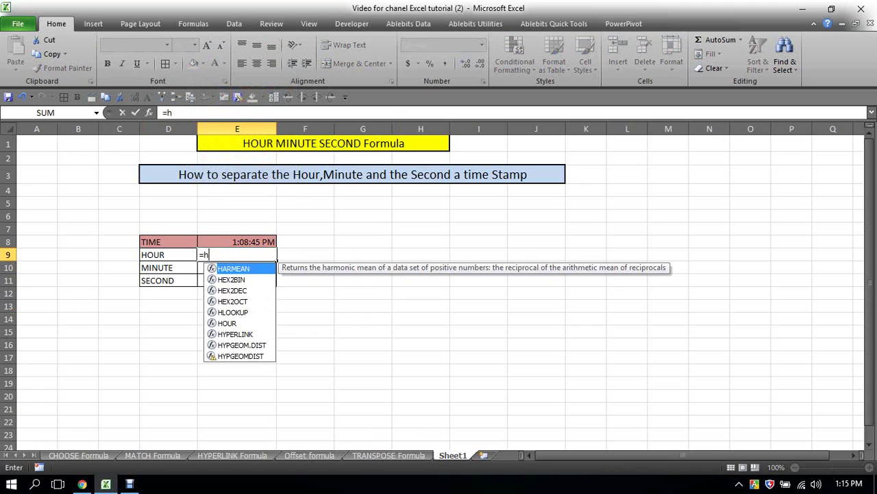
{"action": "type", "text": "o"}
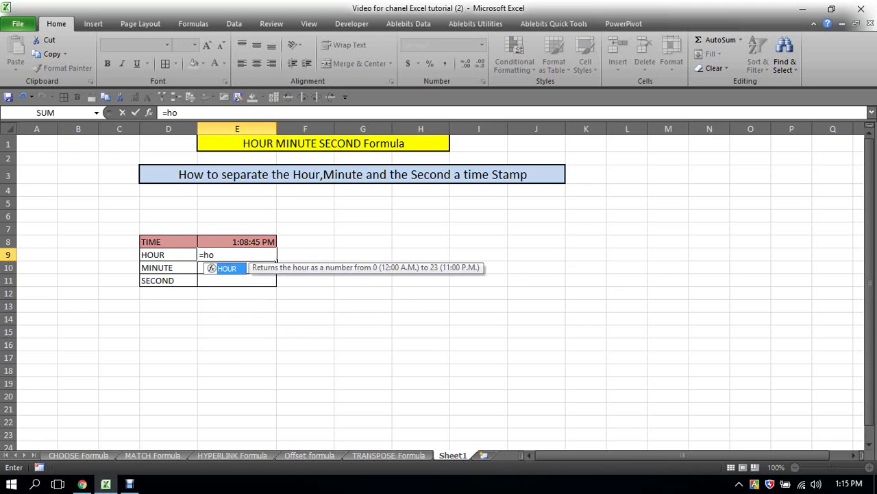
{"action": "type", "text": "ur"}
{"action": "key", "text": "Tab"}
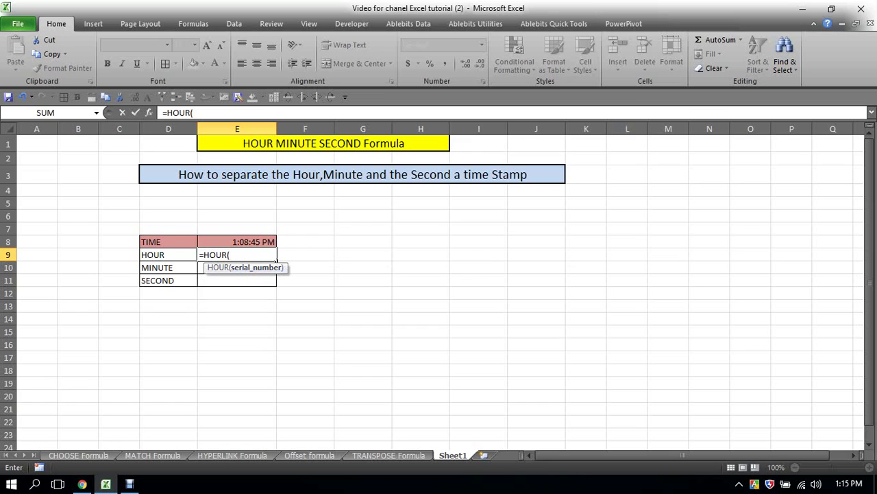
{"action": "left_click", "coordinate": [238, 241]}
{"action": "type", "text": ")"}
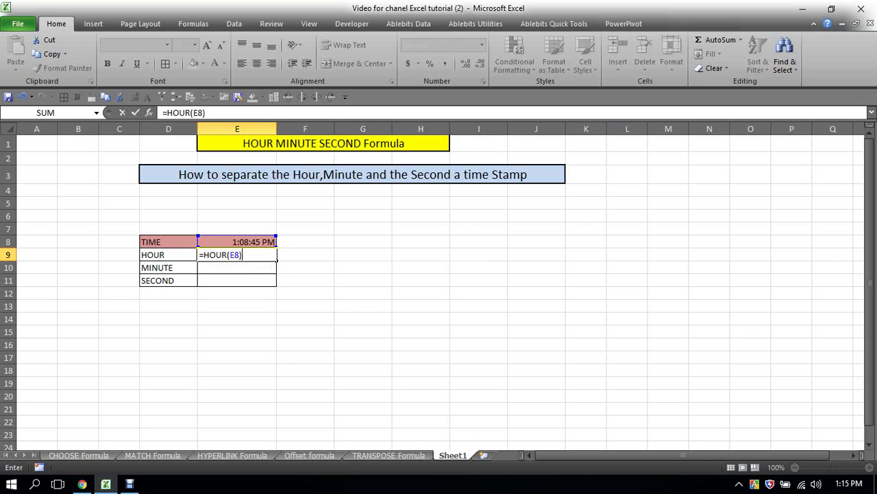
{"action": "key", "text": "Return"}
{"action": "left_click", "coordinate": [237, 255]}
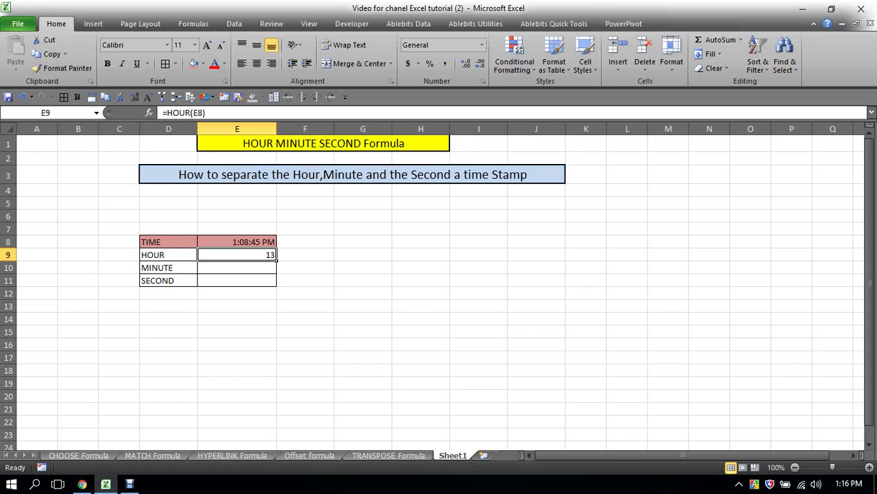
Step: Enter =MINUTE(E8) in E10 so the MINUTE row returns 8, then reselect it to verify
{"action": "left_click", "coordinate": [236, 267]}
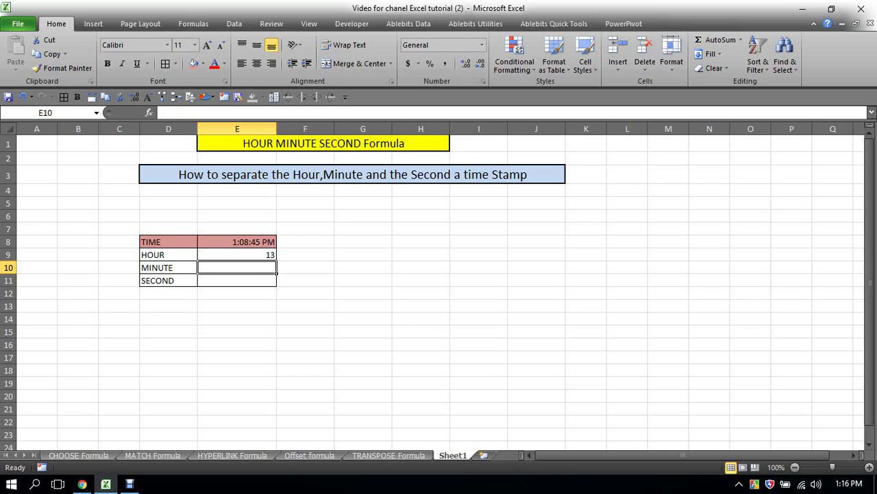
{"action": "type", "text": "="}
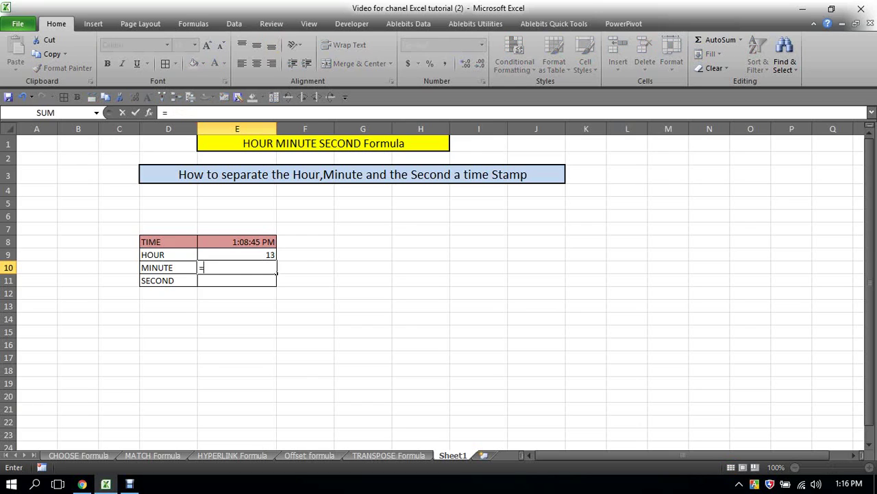
{"action": "type", "text": "min"}
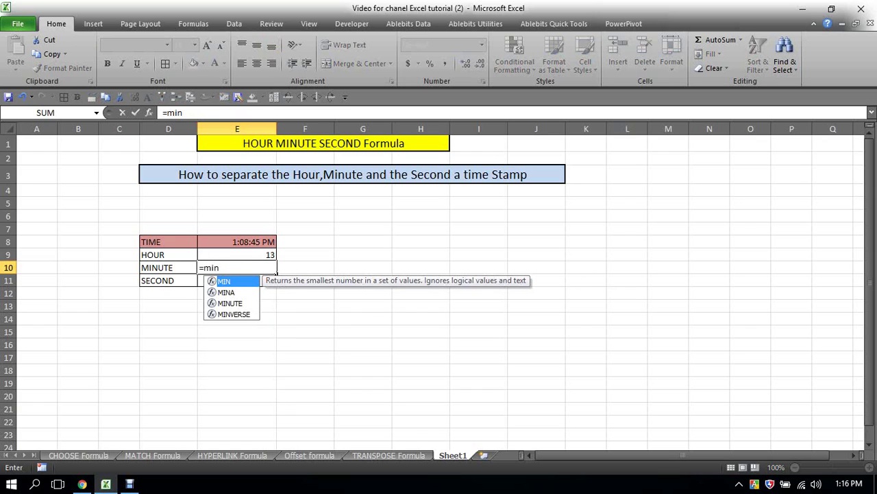
{"action": "double_click", "coordinate": [230, 303]}
{"action": "left_click", "coordinate": [230, 303]}
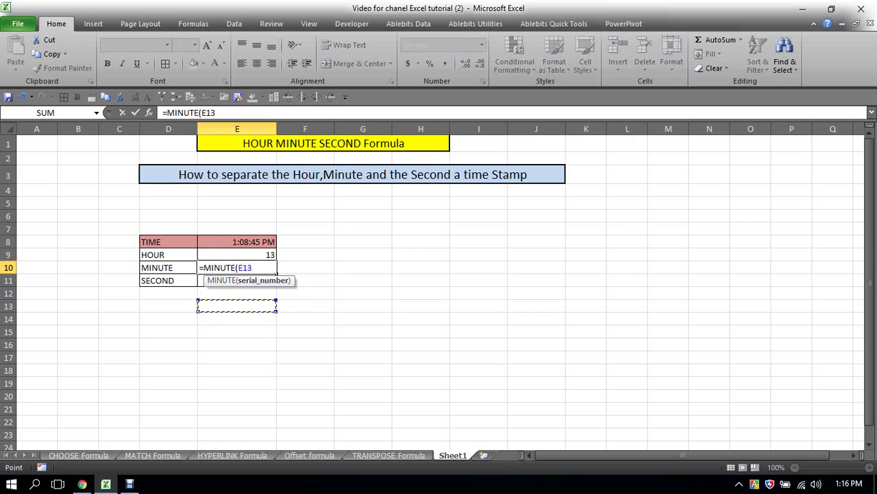
{"action": "key", "text": "BackSpace"}
{"action": "key", "text": "BackSpace"}
{"action": "key", "text": "BackSpace"}
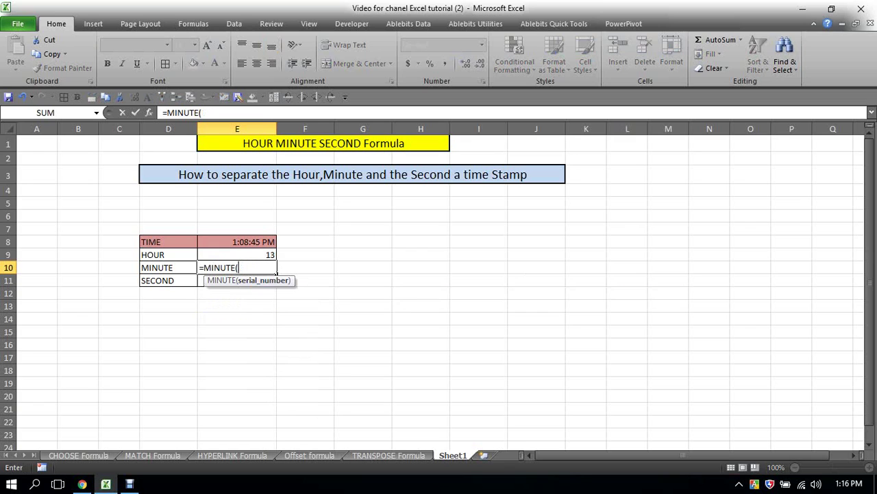
{"action": "left_click", "coordinate": [237, 241]}
{"action": "type", "text": ")"}
{"action": "key", "text": "Return"}
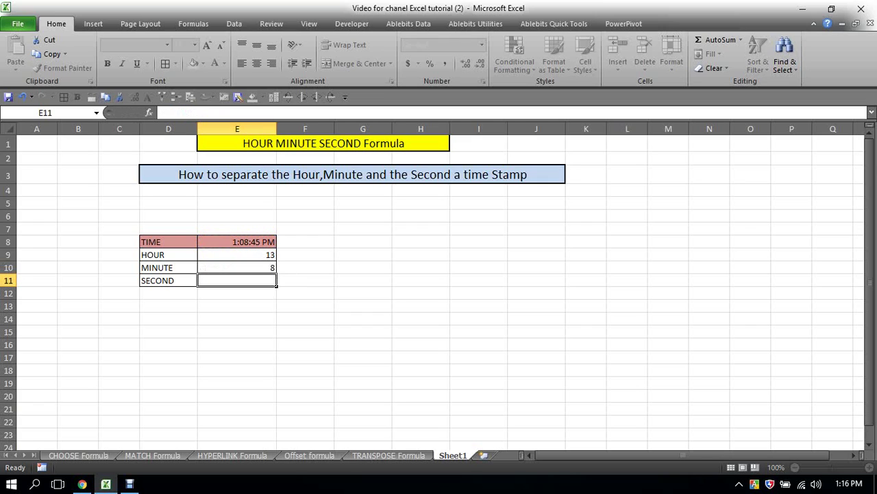
{"action": "left_click", "coordinate": [237, 267]}
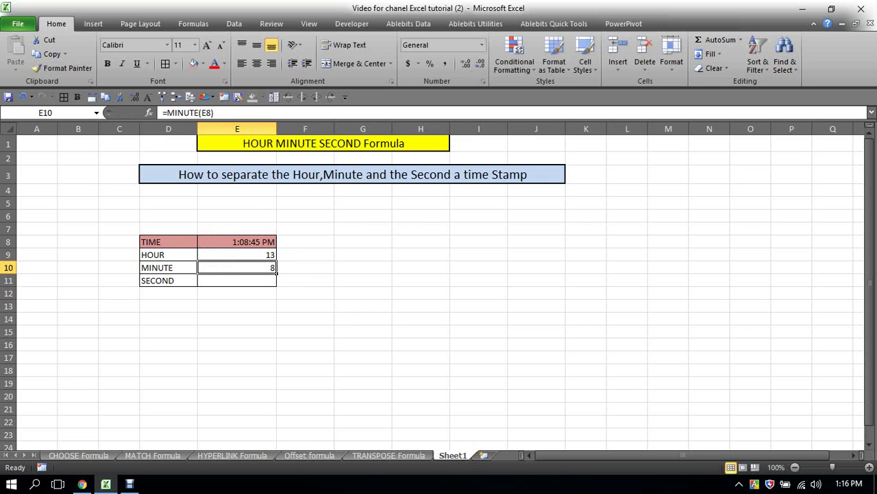
Step: Enter =SECOND(E8) in E11 so the SECOND row returns 45
{"action": "left_click", "coordinate": [238, 280]}
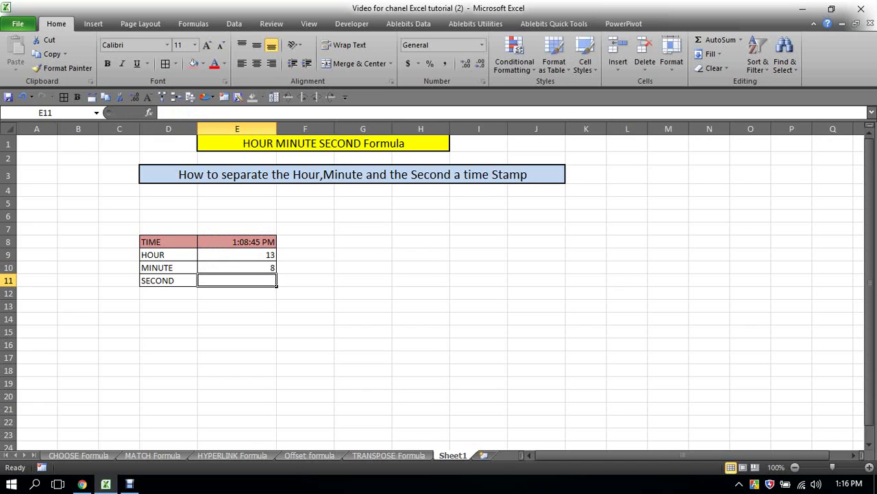
{"action": "type", "text": "=se"}
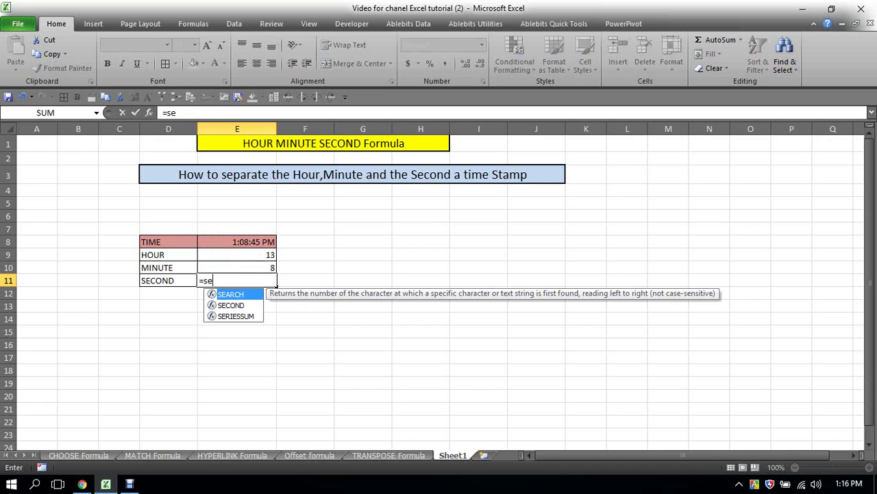
{"action": "type", "text": "c"}
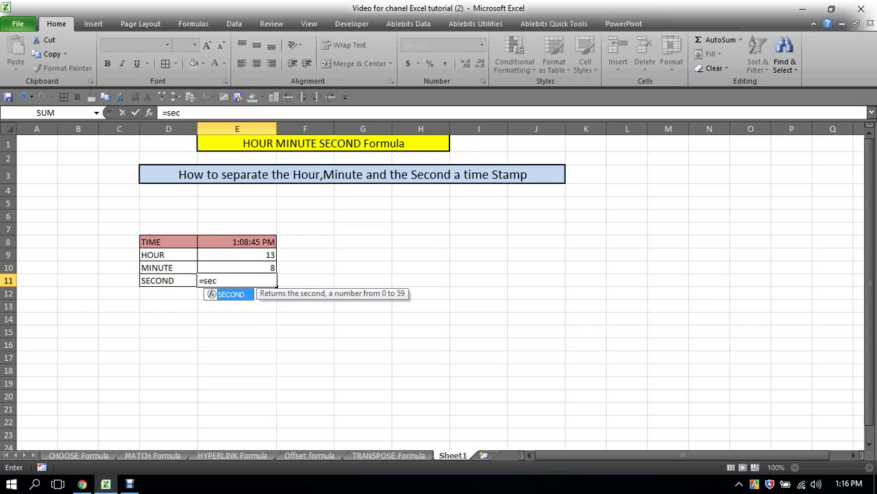
{"action": "key", "text": "Tab"}
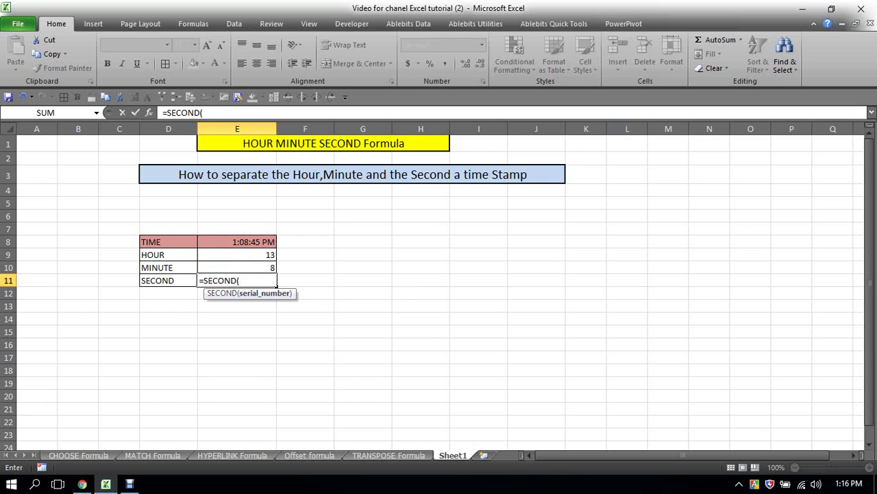
{"action": "left_click", "coordinate": [237, 242]}
{"action": "type", "text": ")"}
{"action": "key", "text": "Return"}
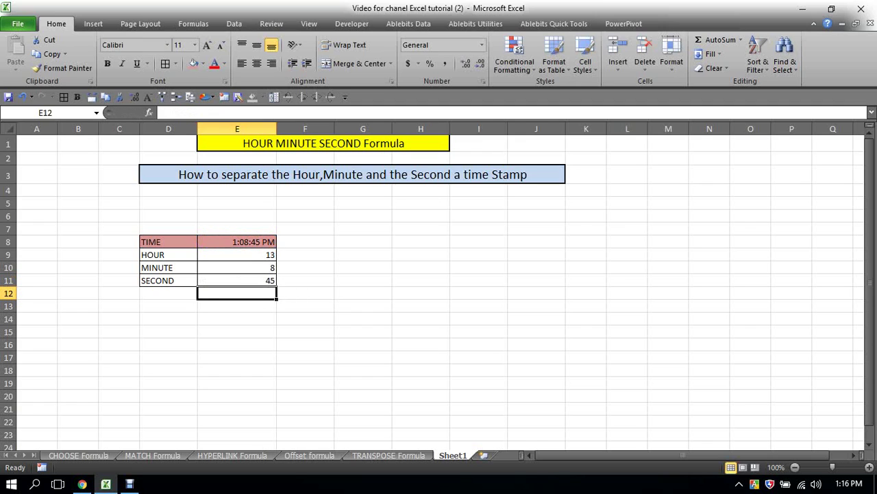
{"action": "left_click", "coordinate": [237, 254]}
{"action": "left_click", "coordinate": [237, 268]}
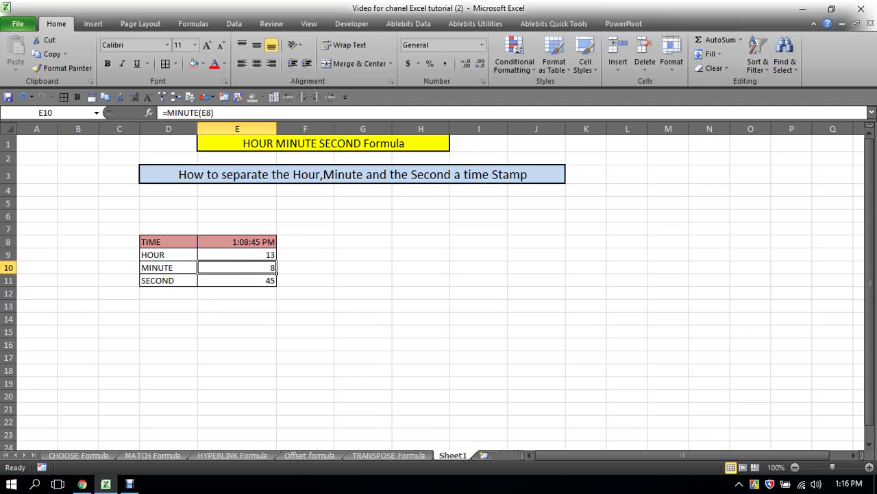
{"action": "left_click", "coordinate": [237, 280]}
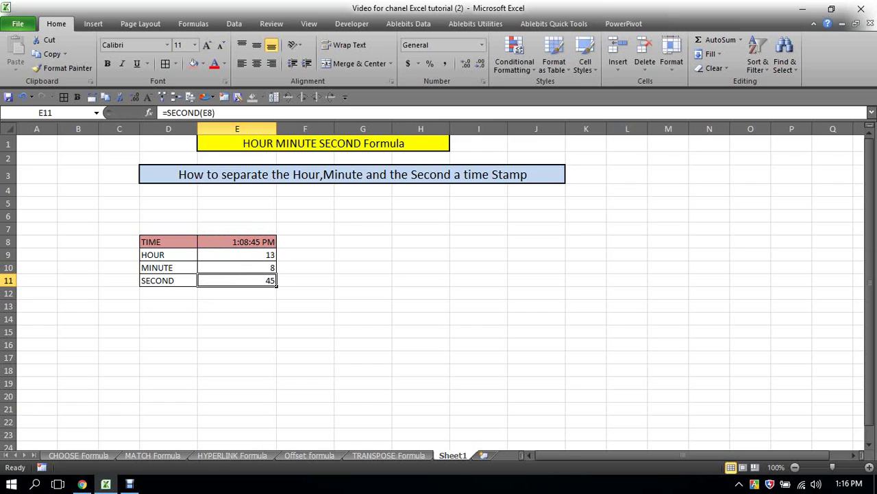